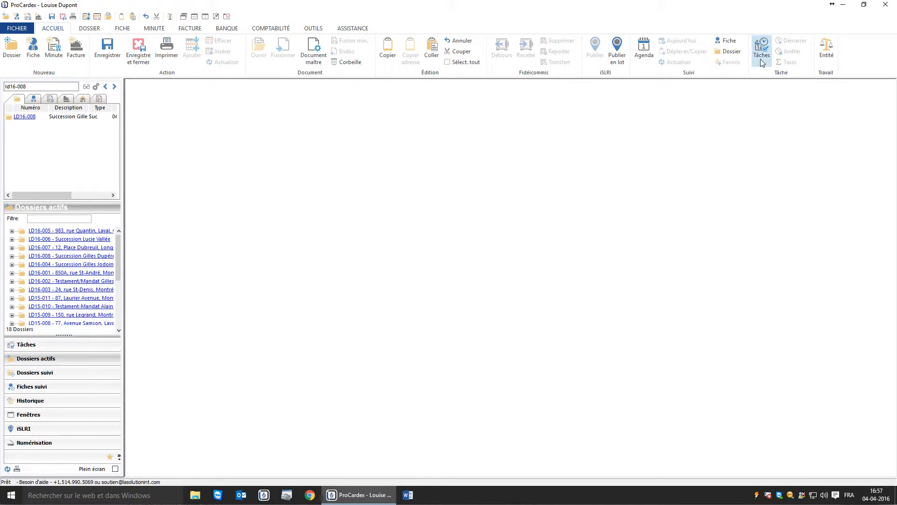
# - Open the Tâches window at full size and add a task line for dossier LD16-008
pyautogui.click(762, 47)
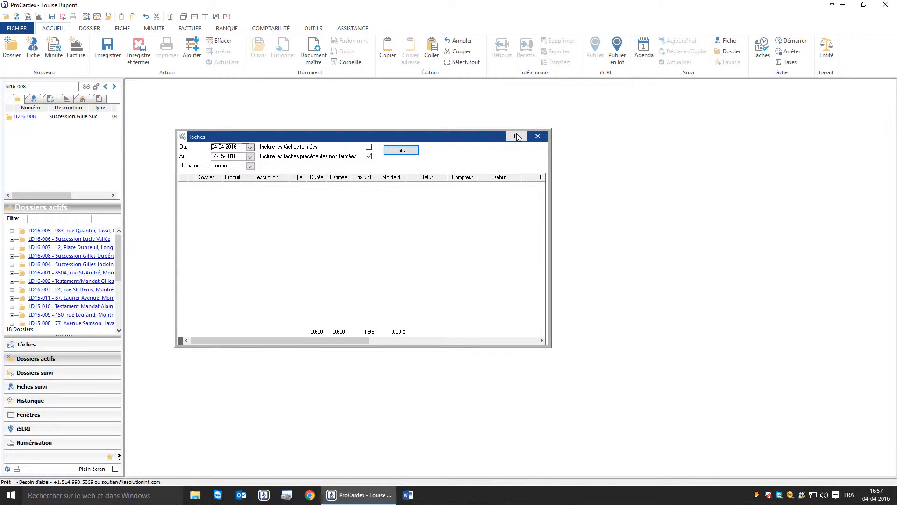
pyautogui.click(517, 137)
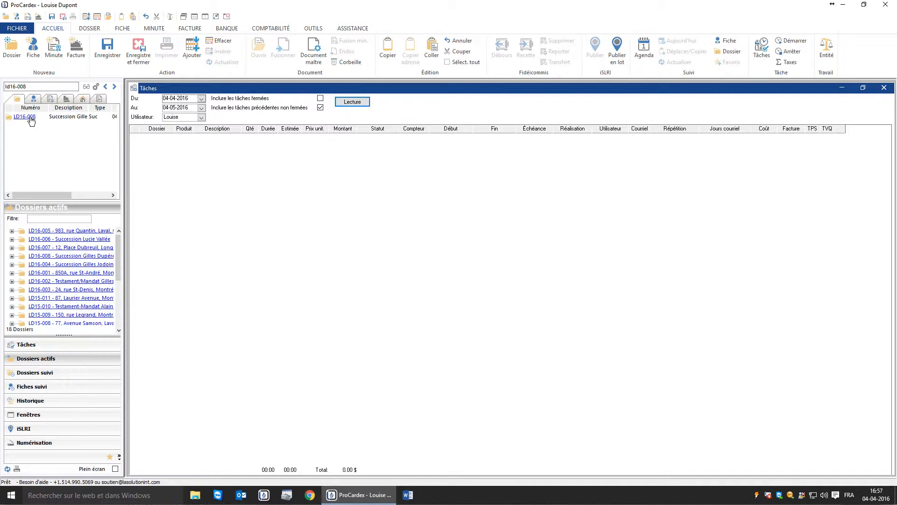
pyautogui.moveTo(34, 121); pyautogui.dragTo(180, 163)
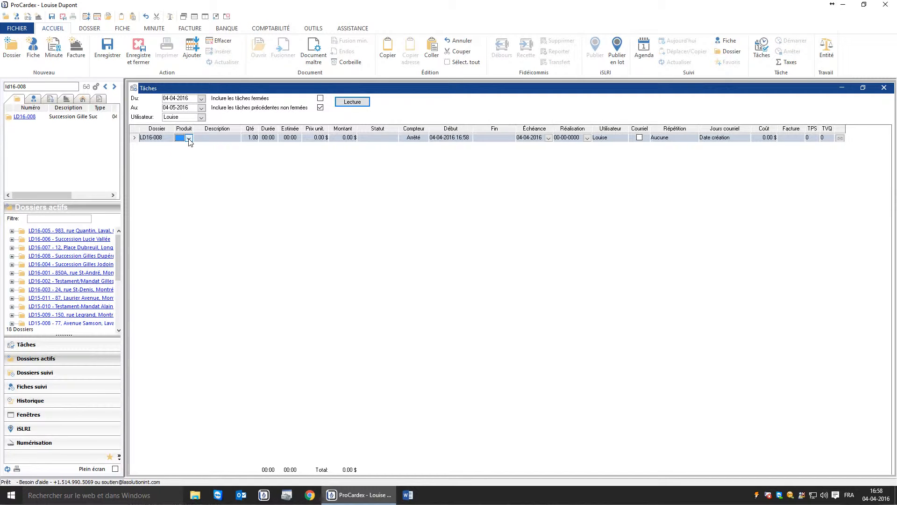
# - Set the task's product to Suc-Ass - Réclamation compagnie assurance and check its full description
pyautogui.click(189, 138)
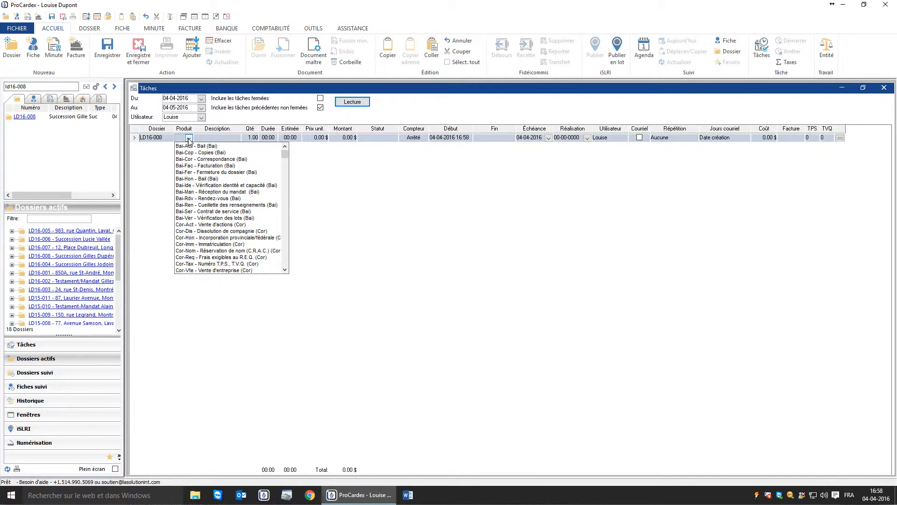
pyautogui.write('suc-avi')
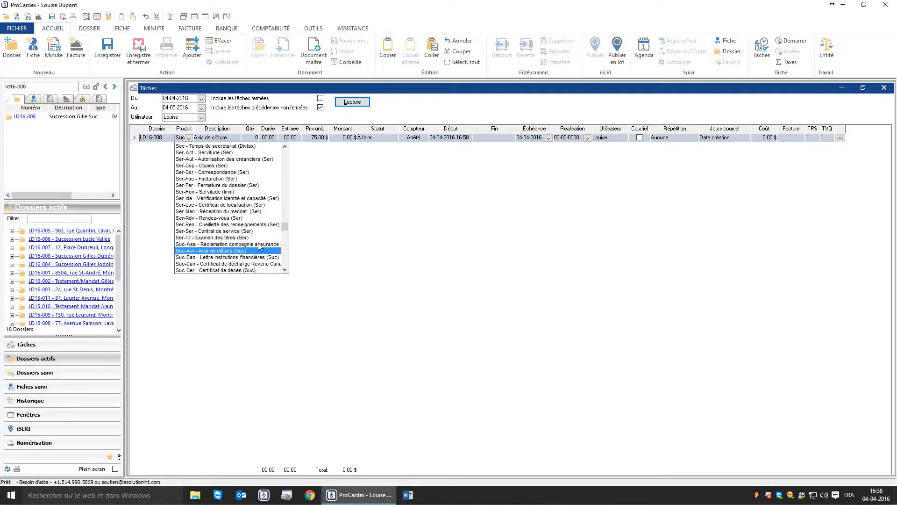
pyautogui.click(260, 244)
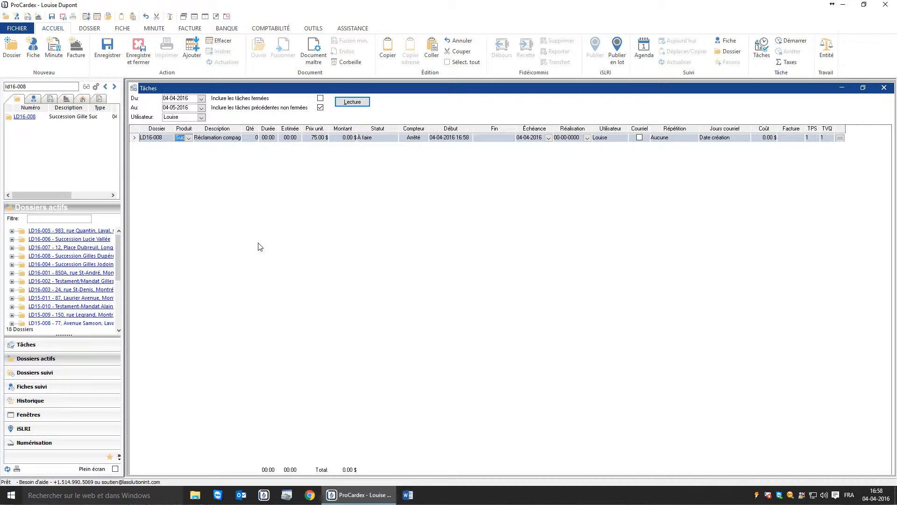
pyautogui.doubleClick(219, 139)
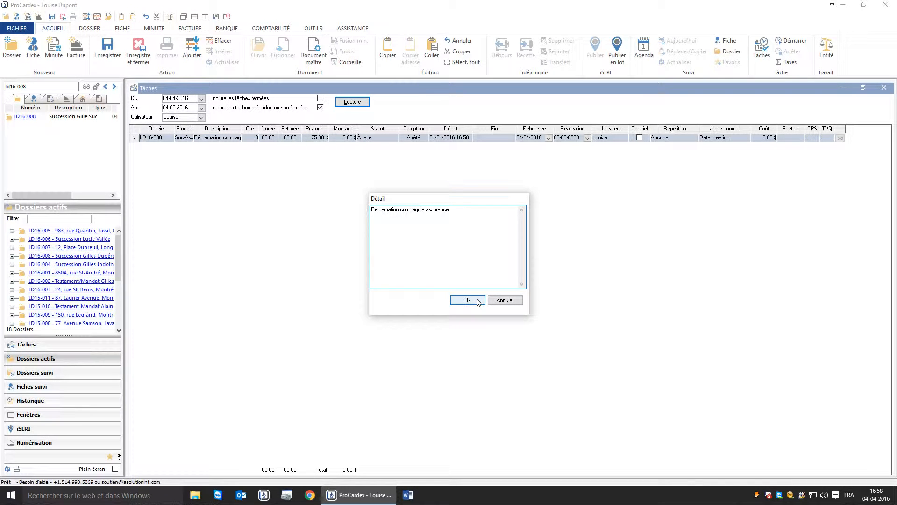
pyautogui.click(468, 300)
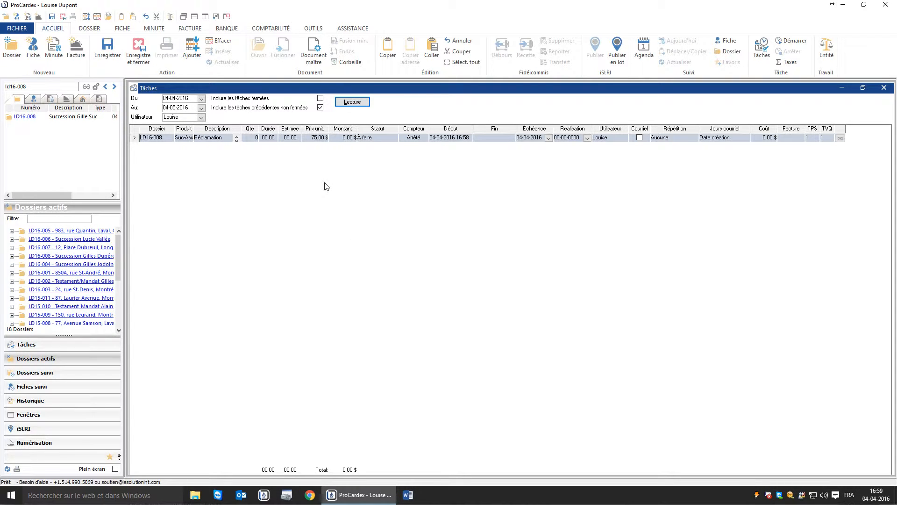
# - Set the insurance claim task's duration to 0:45 and complete the line to start another task for the same dossier
pyautogui.click(265, 138)
pyautogui.write('0:45')
pyautogui.press('Tab')
pyautogui.click(251, 139)
pyautogui.press('Tab')
pyautogui.press('Tab')
pyautogui.press('Tab')
pyautogui.press('Return')
# - Assign product Suc-Avi - Avis de clôture to the second LD16-008 task and set its duration to 1 hour
pyautogui.click(188, 147)
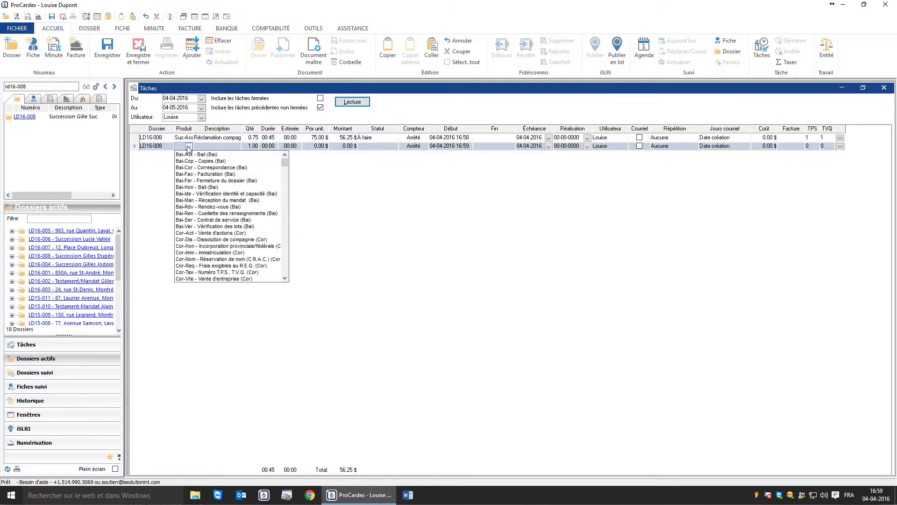
pyautogui.write('suc-av')
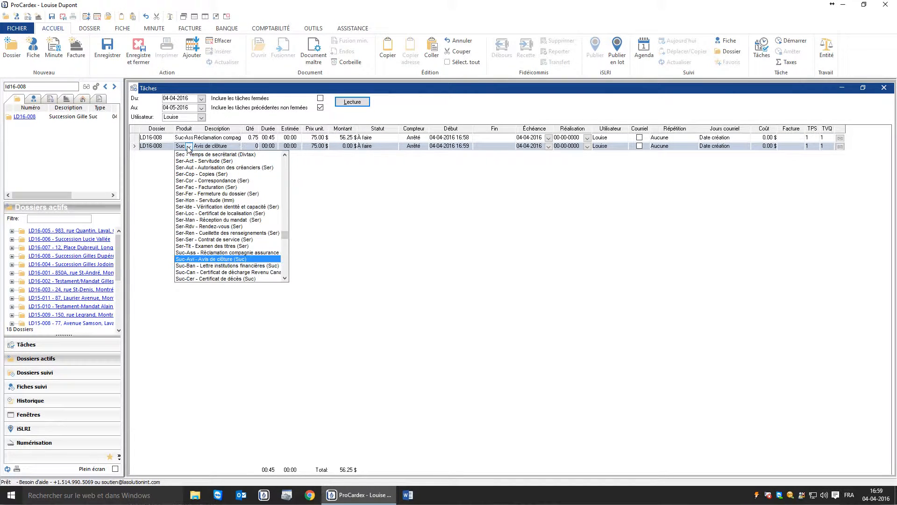
pyautogui.click(223, 260)
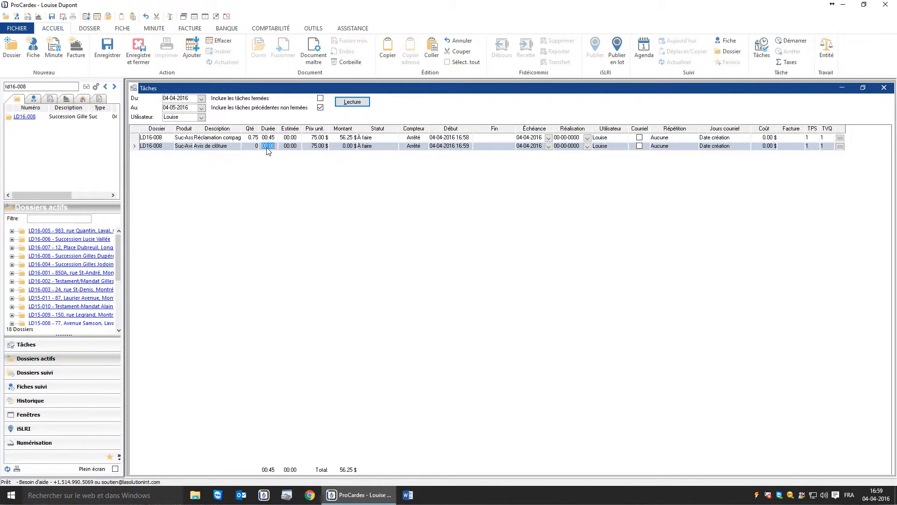
pyautogui.write('1')
pyautogui.press('Return')
# - Open dossier LD16-008 from its task line and view its task list at full size
pyautogui.click(156, 139)
pyautogui.doubleClick(155, 139)
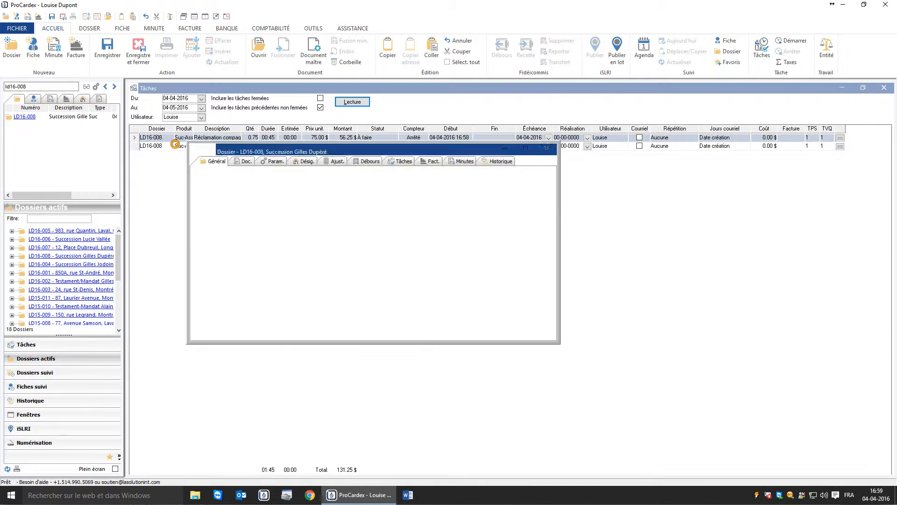
pyautogui.click(404, 161)
pyautogui.doubleClick(405, 149)
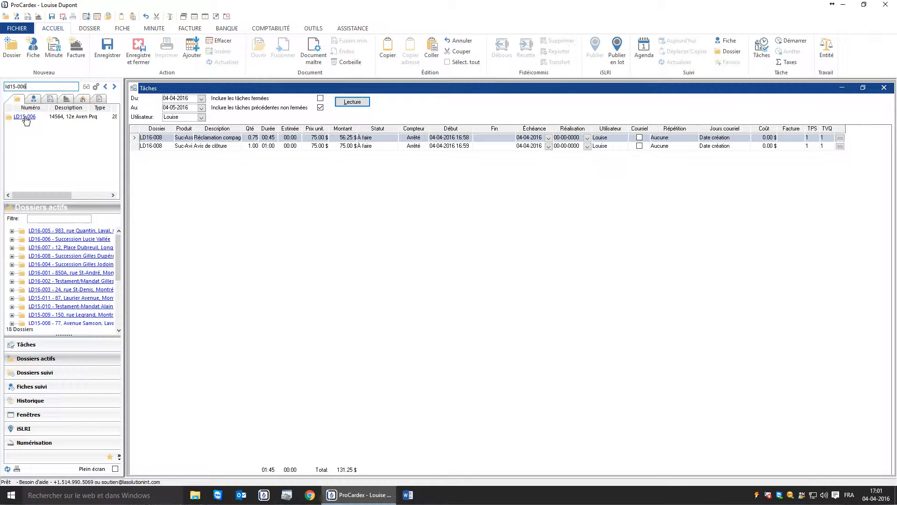
# - Add a task for dossier LD15-006 with product Pvq-Cor - Correspondance and a duration of 0:30
pyautogui.moveTo(174, 178); pyautogui.dragTo(175, 176)
pyautogui.click(189, 154)
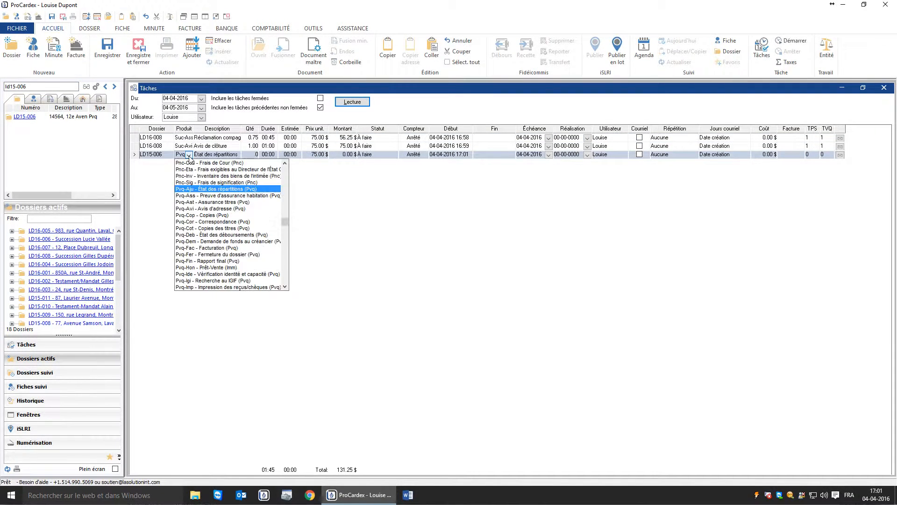
pyautogui.press('Down')
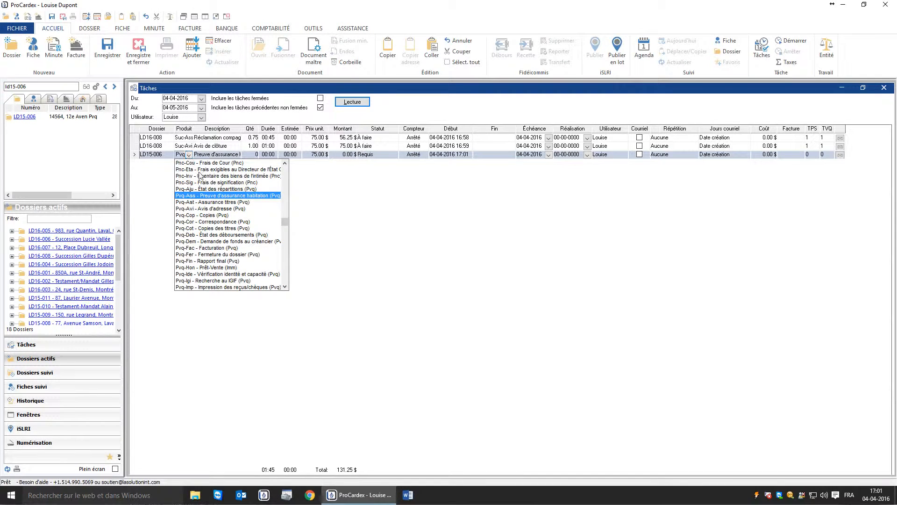
pyautogui.click(227, 223)
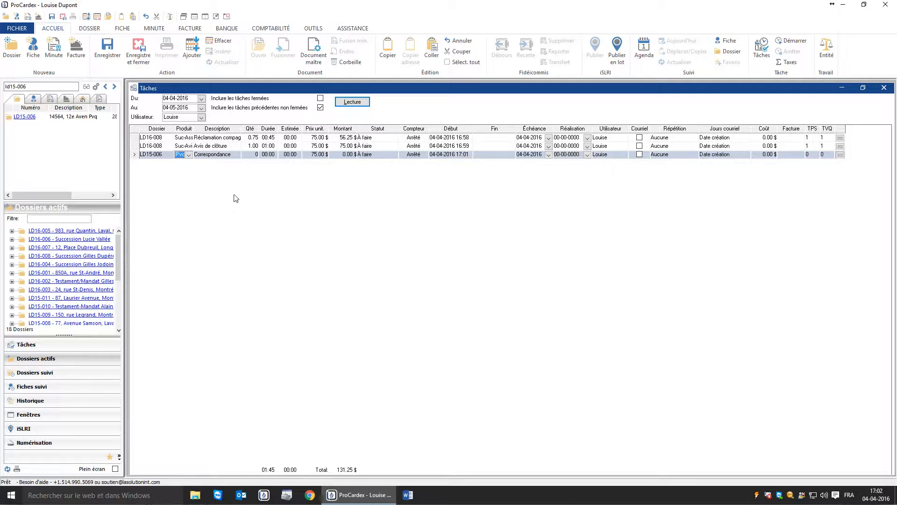
pyautogui.click(228, 156)
pyautogui.click(265, 156)
pyautogui.write('0:30')
pyautogui.press('Return')
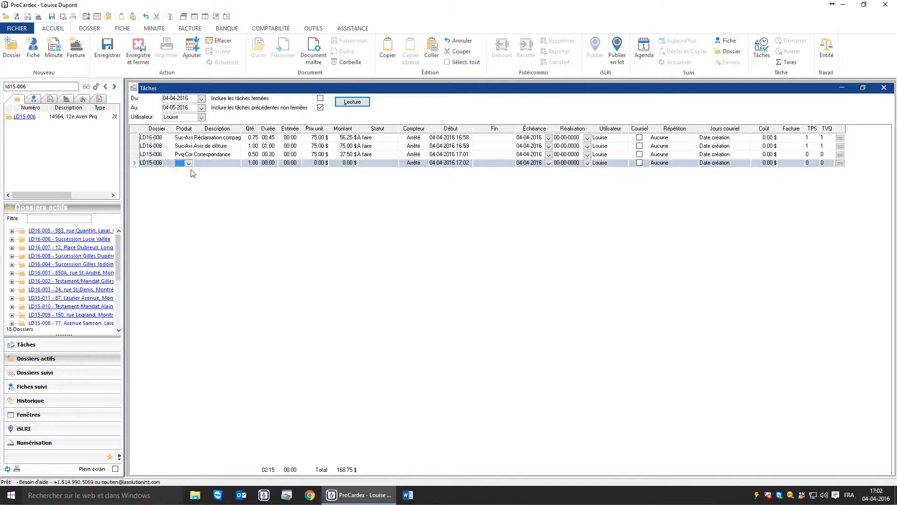
# - Choose a product for the next LD15-006 task line and set its duration to 0:20
pyautogui.click(189, 163)
pyautogui.click(221, 253)
pyautogui.click(268, 163)
pyautogui.write('0:20')
pyautogui.press('Tab')
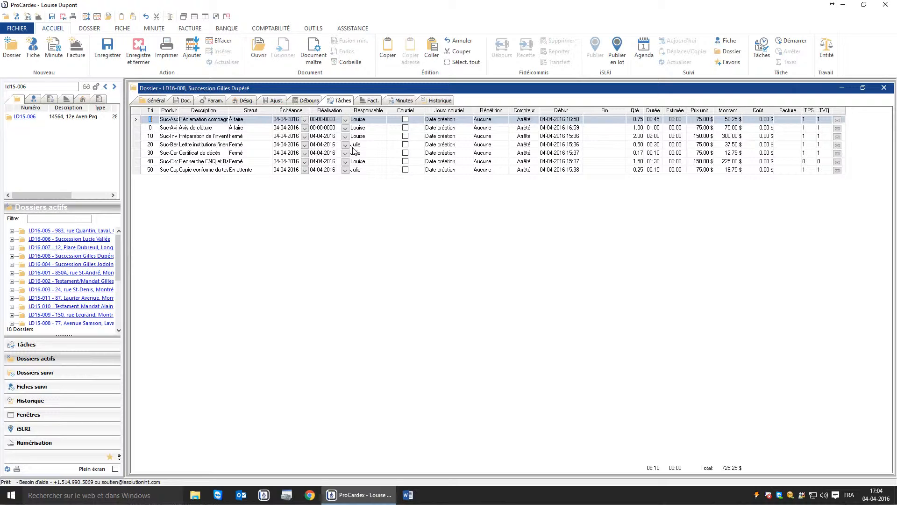
# - Merge all documents of dossier LD16-008 from its document list
pyautogui.click(186, 102)
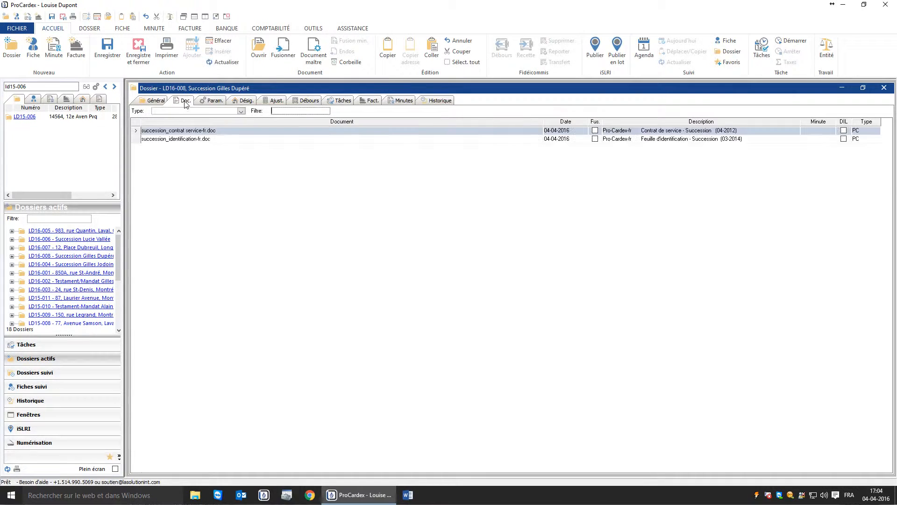
pyautogui.rightClick(246, 191)
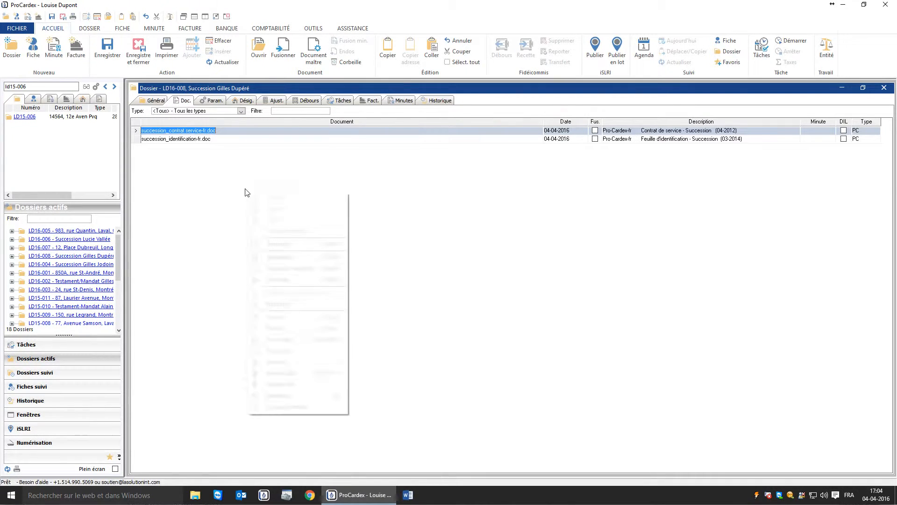
pyautogui.click(299, 340)
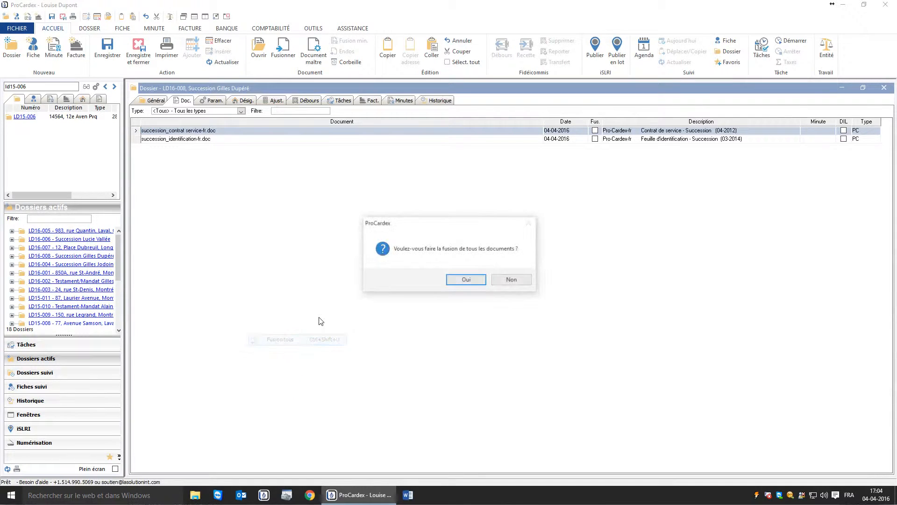
pyautogui.press('Return')
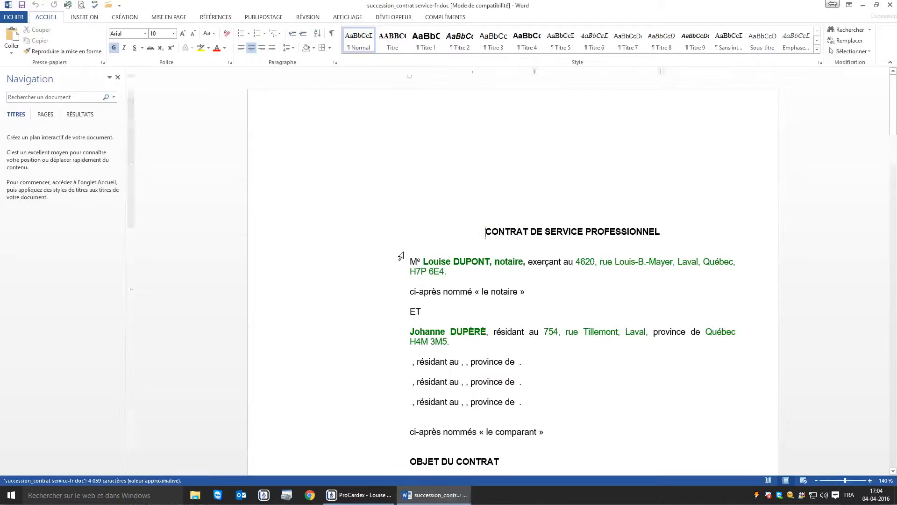
# - Delete the three blank "résidant au" lines from the merged service contract, then close the document in Word
pyautogui.moveTo(386, 364); pyautogui.dragTo(391, 403)
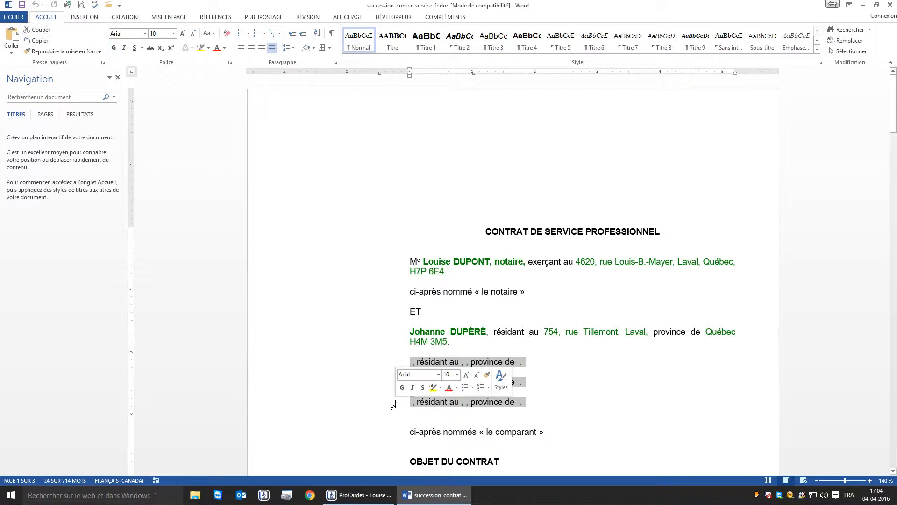
pyautogui.press('Delete')
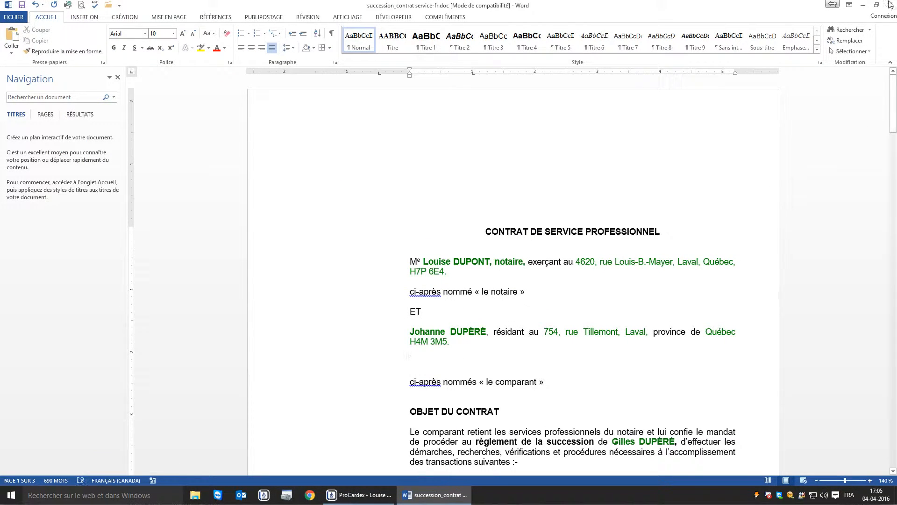
pyautogui.click(890, 5)
pyautogui.click(391, 265)
# - Open succession_identification-fr.doc to review the merged identification sheet, then close it
pyautogui.doubleClick(198, 139)
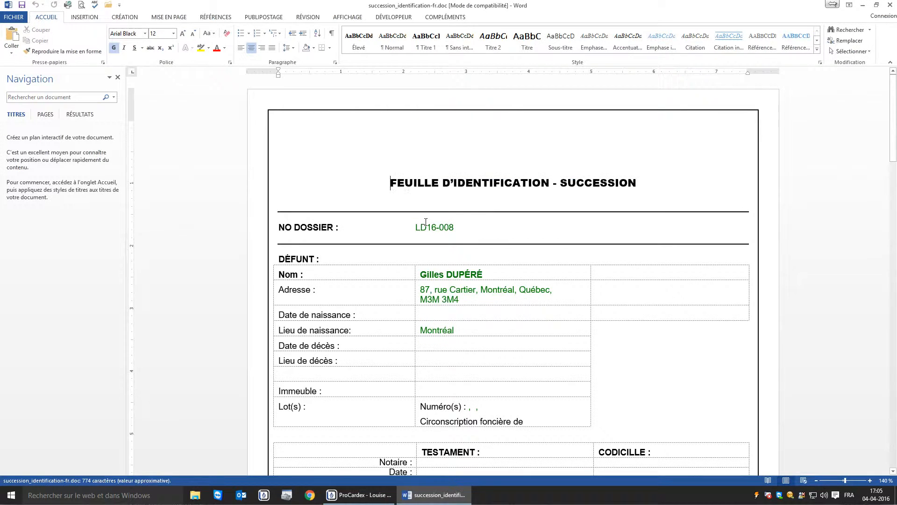
pyautogui.click(891, 4)
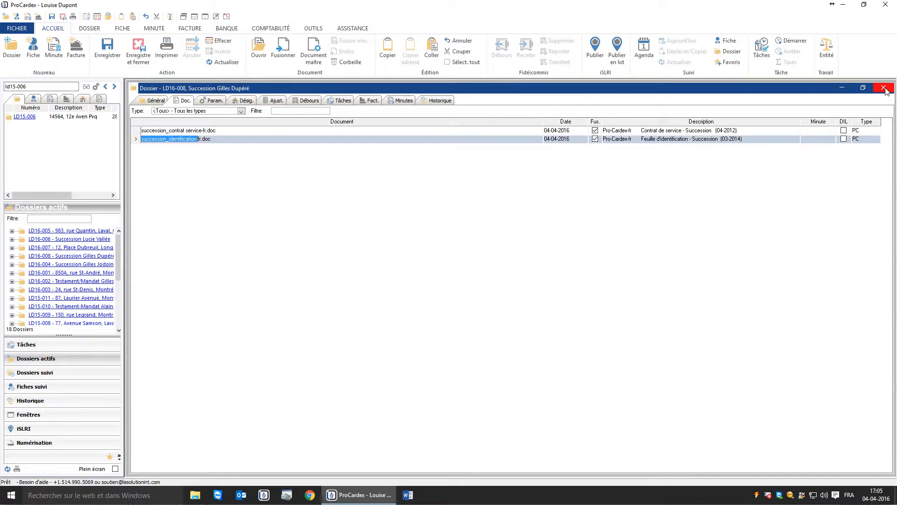
# - Close dossier LD16-008 and record the timed work under product Suc-Ser - Contrat de service
pyautogui.click(884, 88)
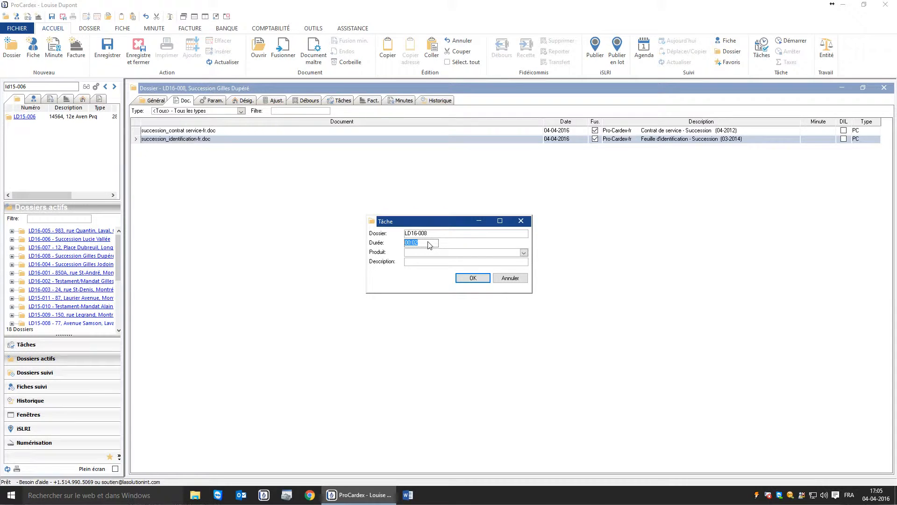
pyautogui.click(524, 252)
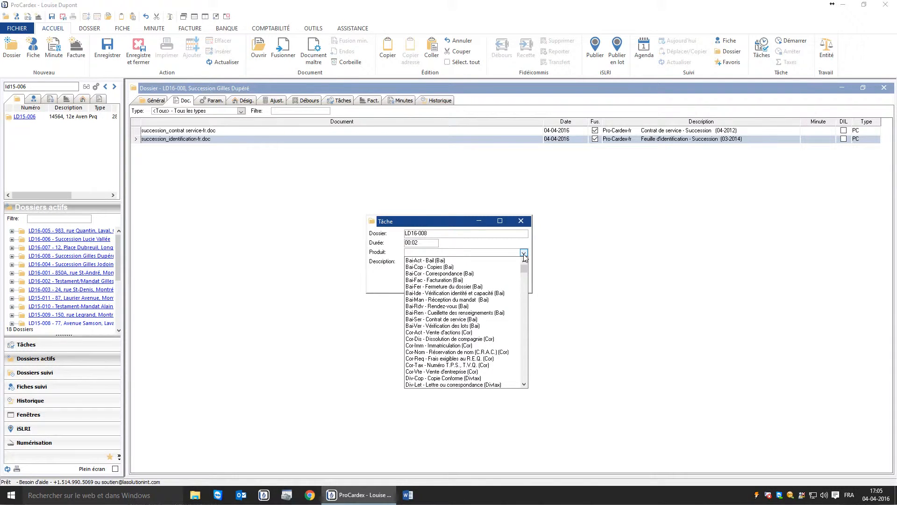
pyautogui.write('suc-av')
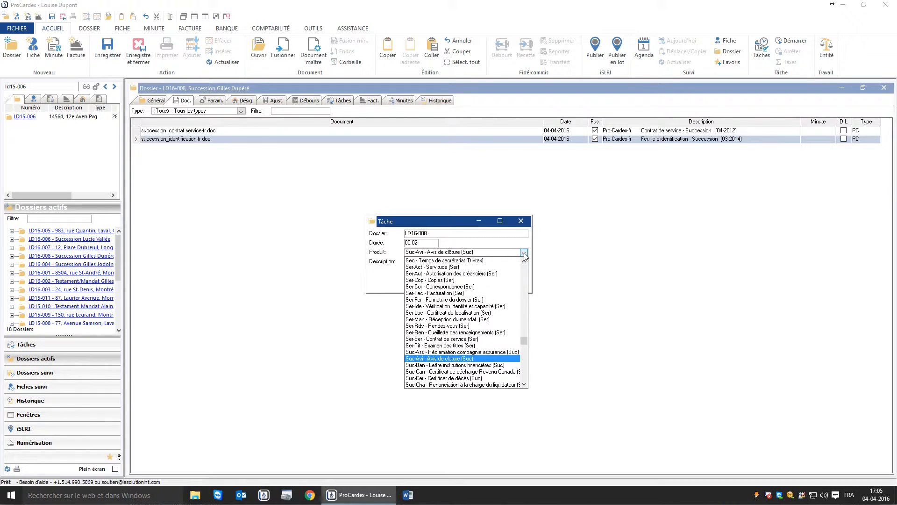
pyautogui.scroll(-3, 522, 390)
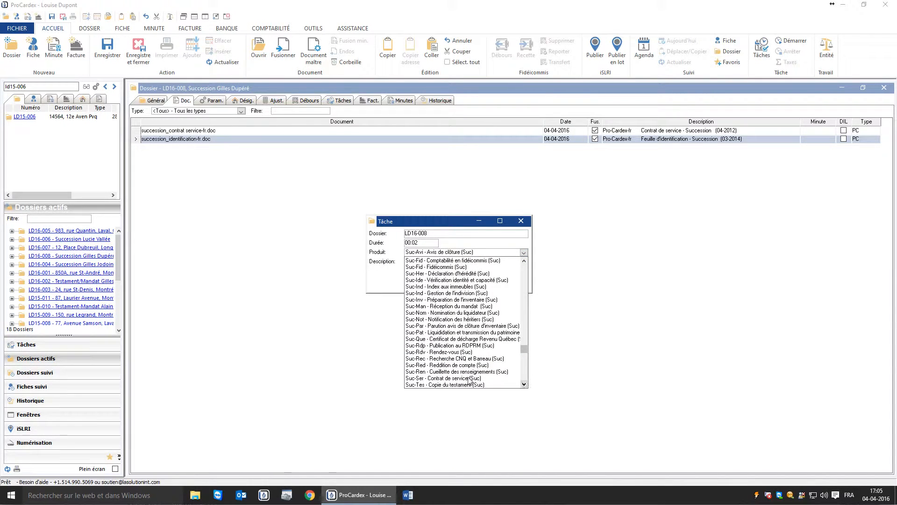
pyautogui.click(459, 361)
pyautogui.click(448, 263)
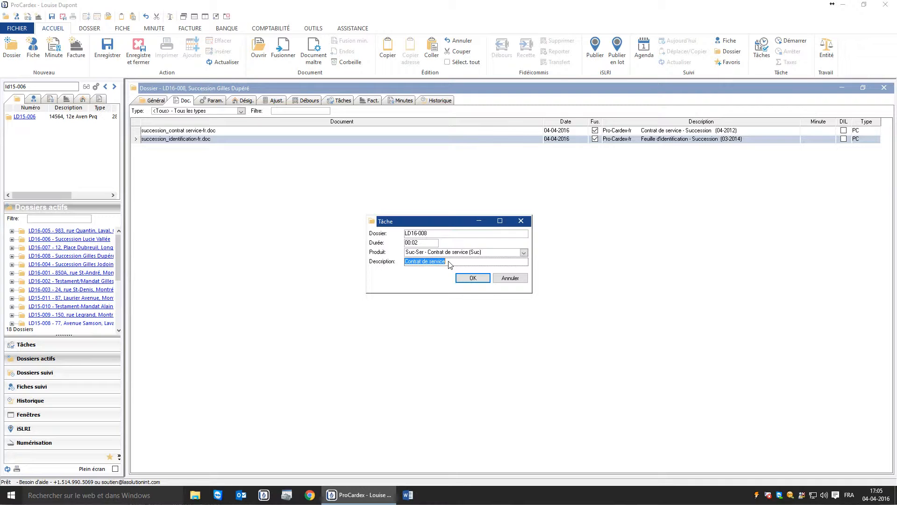
pyautogui.click(473, 278)
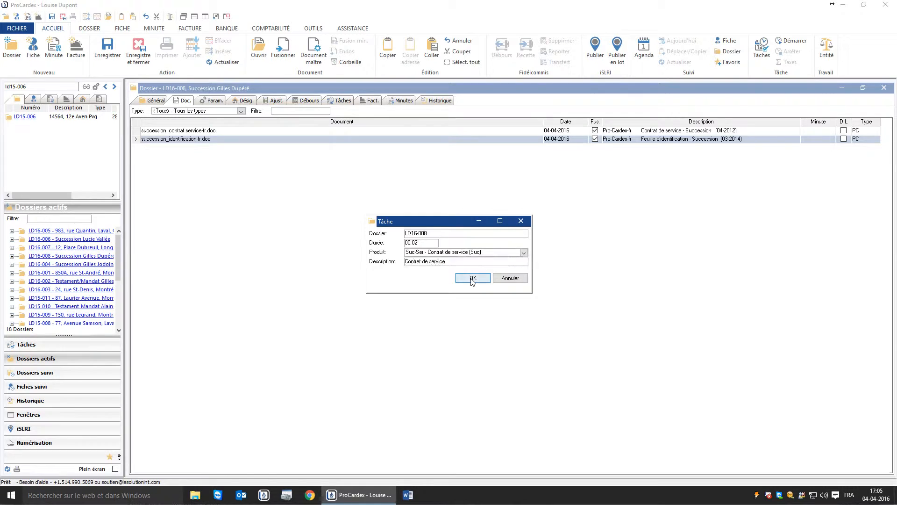
# - Reopen dossier LD16-008 to examine its task list for the recorded service contract time, then close the dossier
pyautogui.click(78, 256)
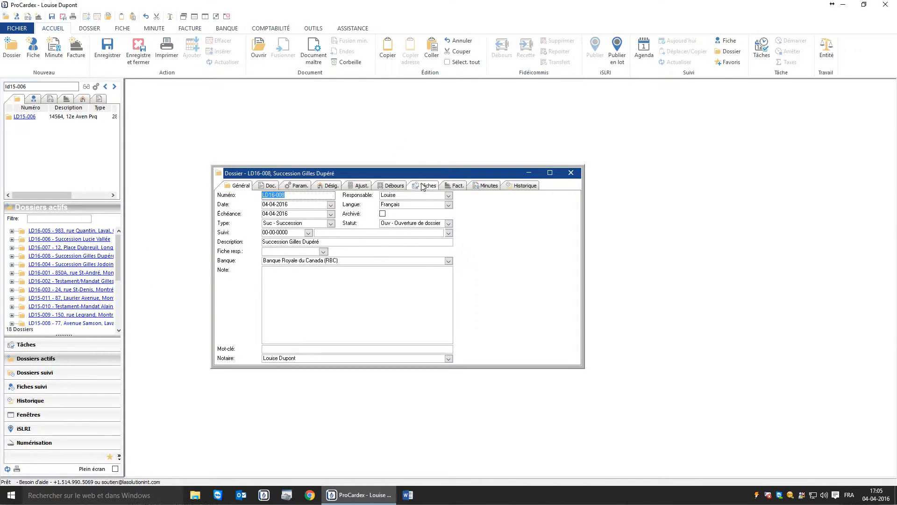
pyautogui.click(424, 186)
pyautogui.doubleClick(432, 176)
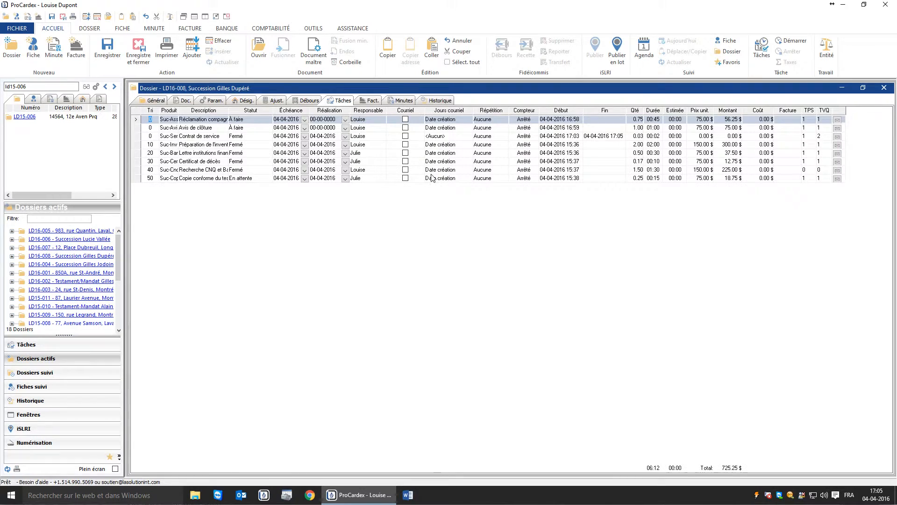
pyautogui.click(883, 88)
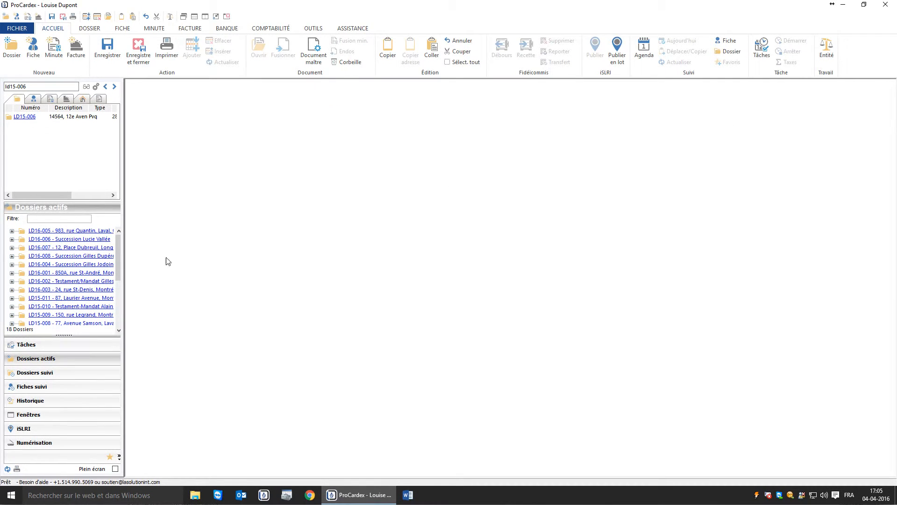
# - Reopen dossier LD16-008, view the contact record of a person linked to the succession, and close that record
pyautogui.click(92, 257)
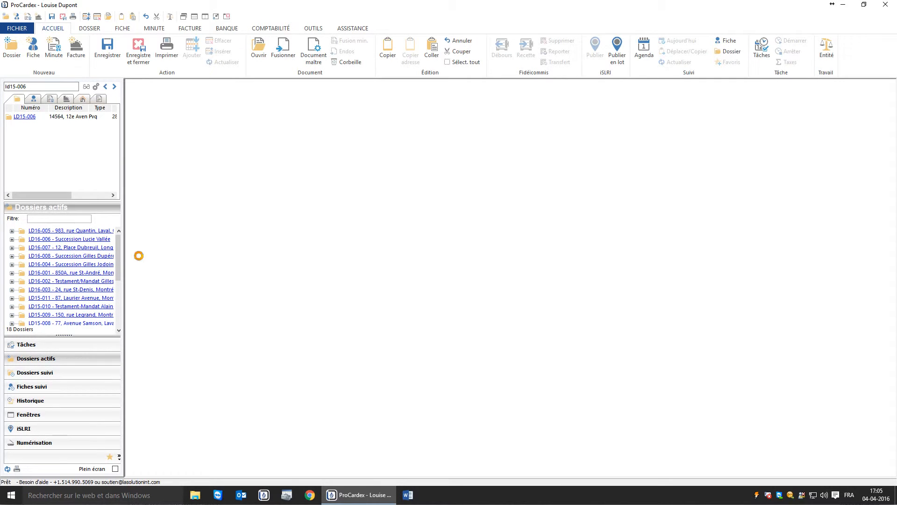
pyautogui.click(435, 198)
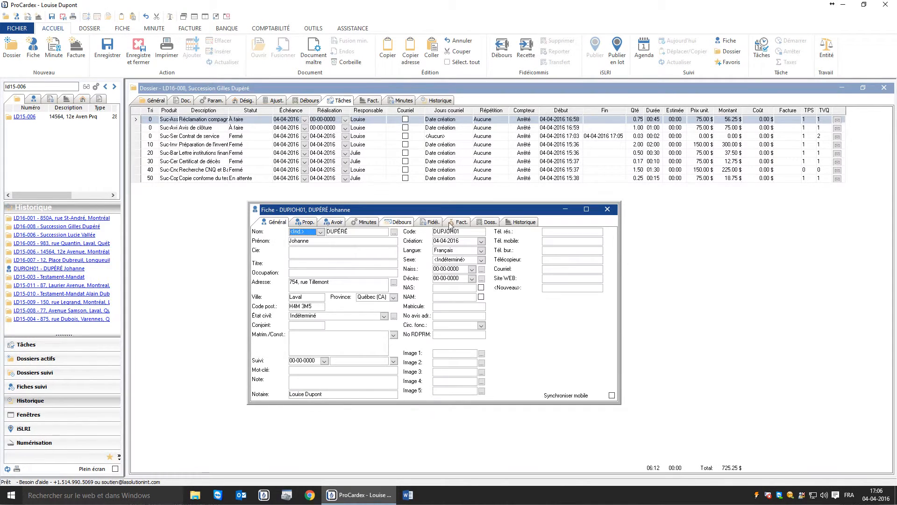
pyautogui.click(606, 210)
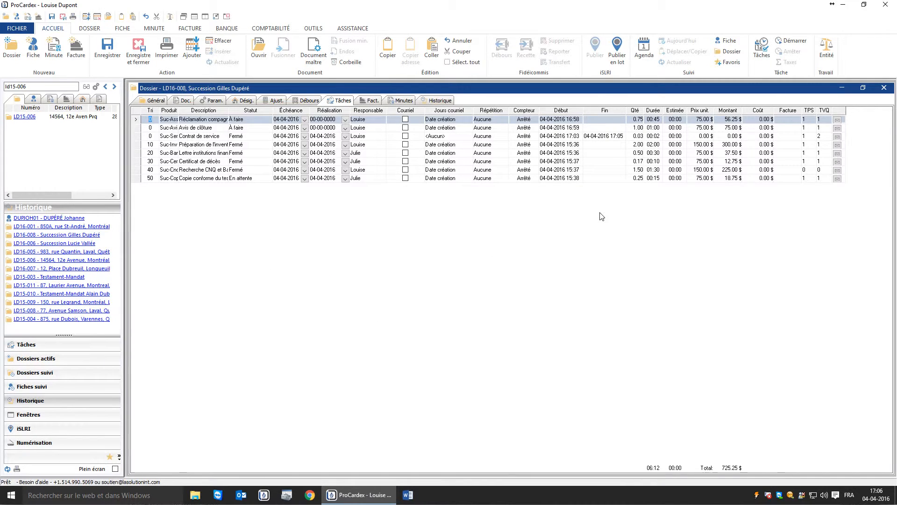
# - Close dossier LD16-008 and fill in its timed task with product Suc-Div - Divers and description "Consultation dossie"
pyautogui.click(885, 88)
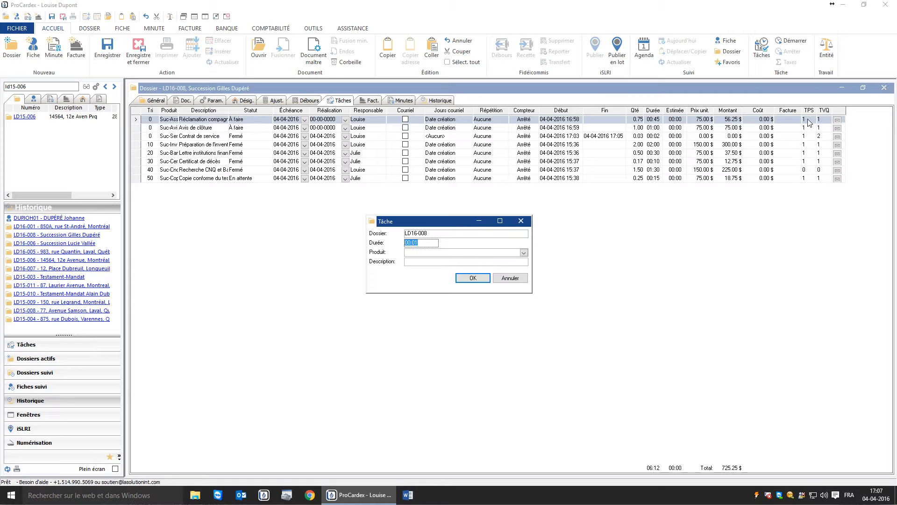
pyautogui.click(523, 252)
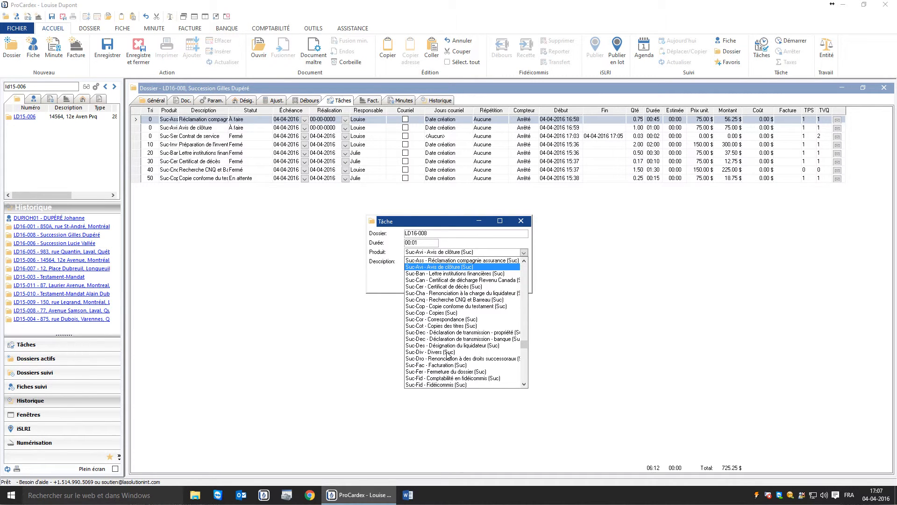
pyautogui.click(447, 353)
pyautogui.click(431, 262)
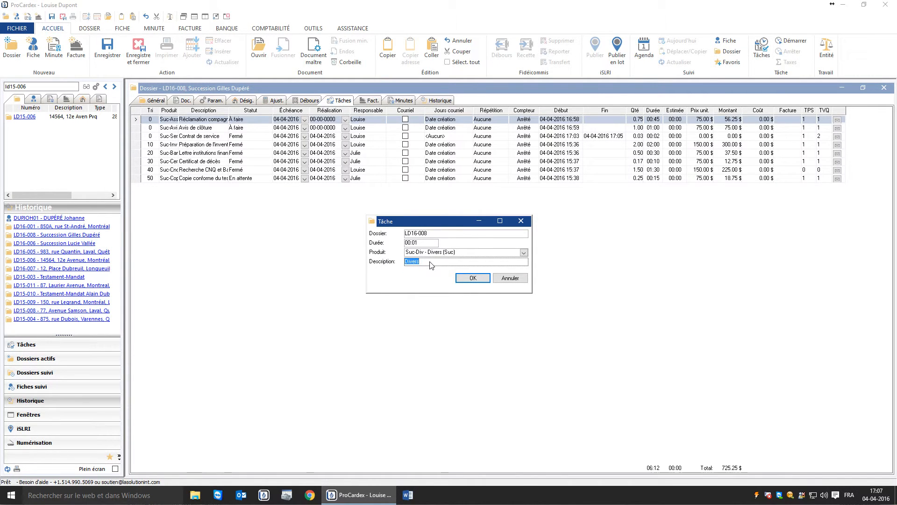
pyautogui.write('Consultation dossie')
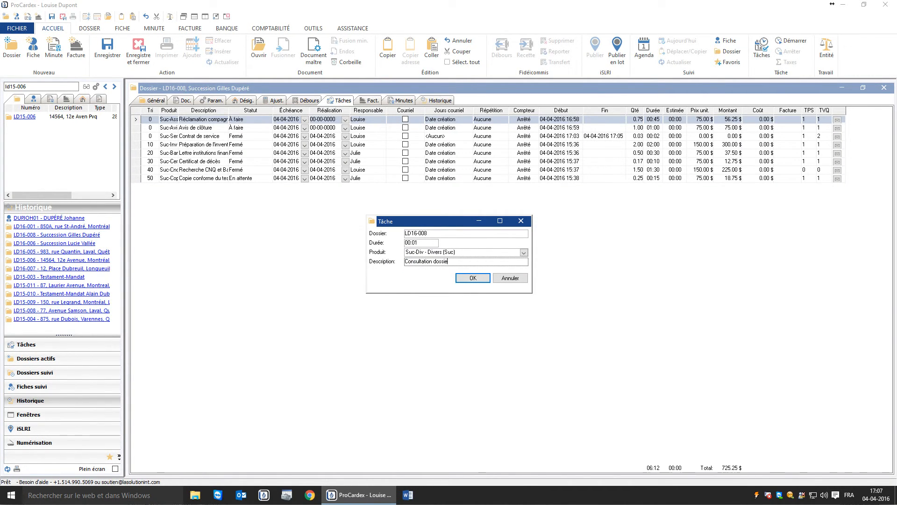